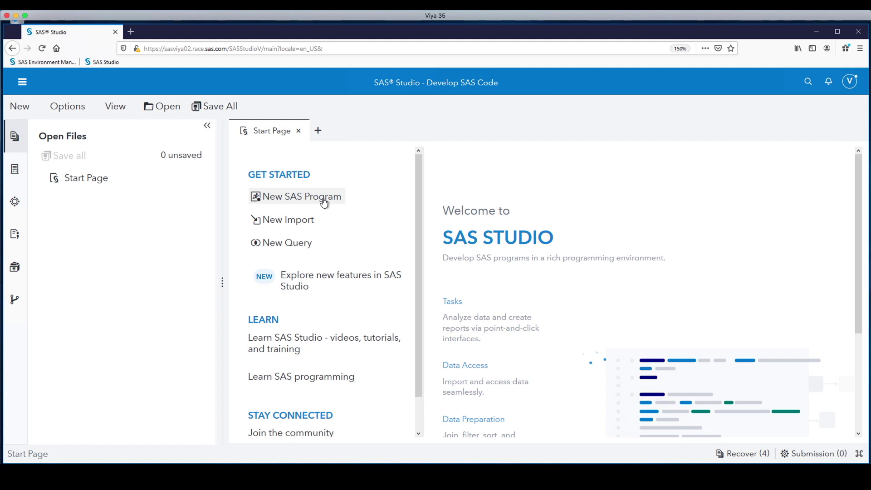
- Run a new SAS program containing 'cas one;' and highlight the log note reporting 1 worker
left_click(323, 202)
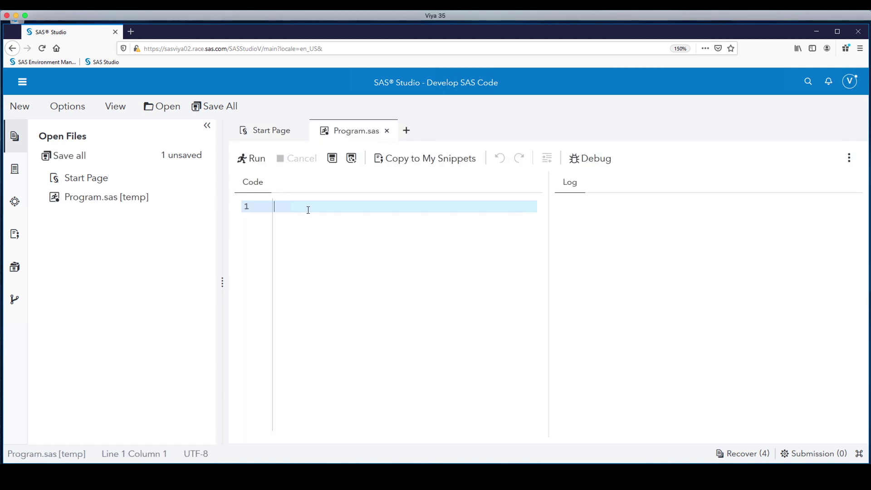
type("cas one;")
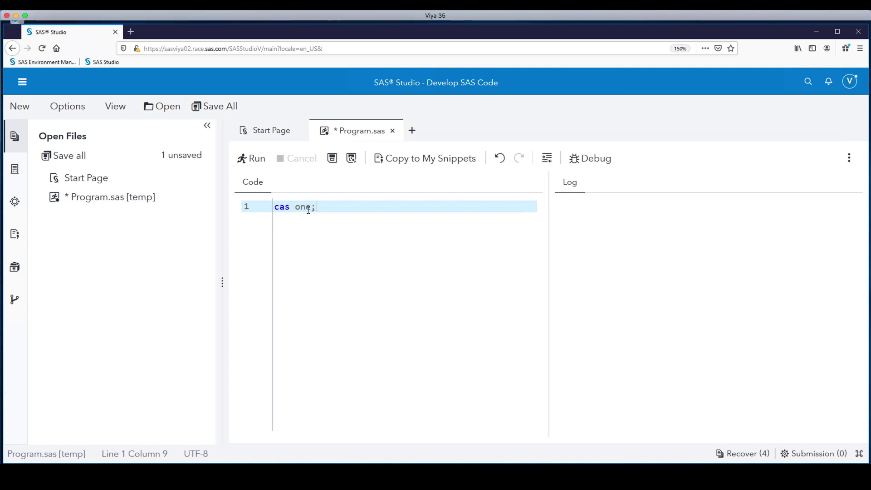
key("F3")
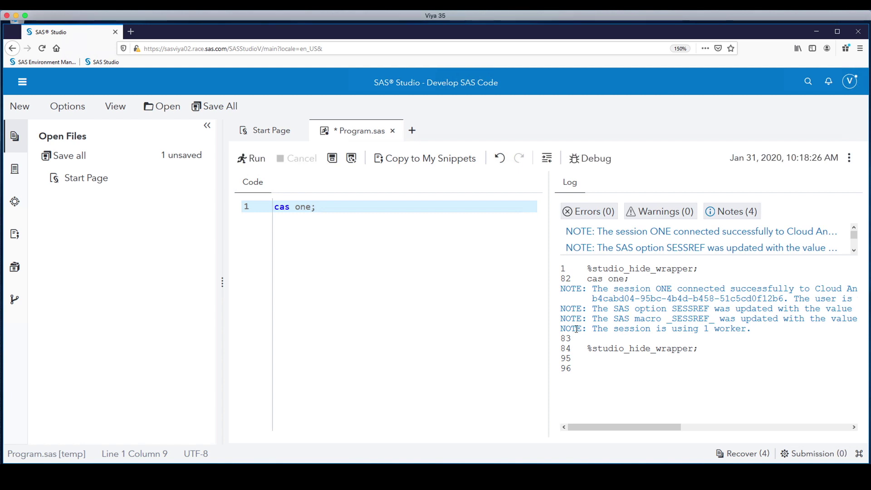
left_click_drag(560, 328, 754, 335)
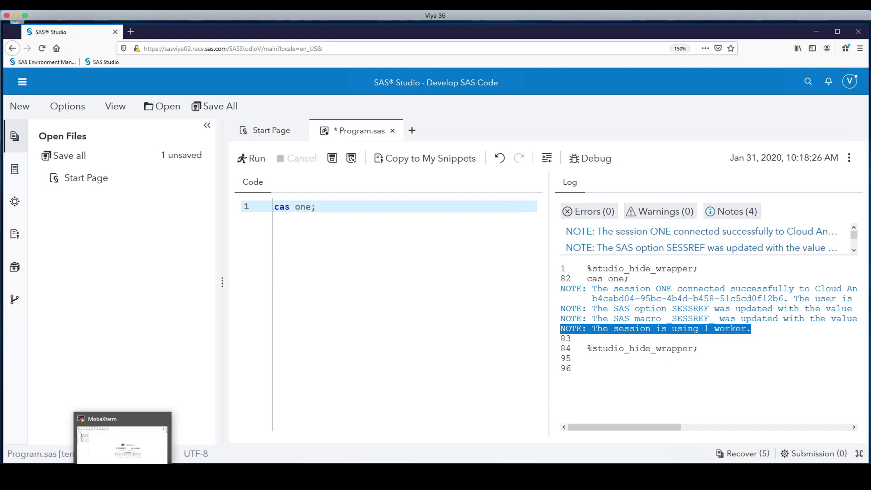
- In MobaXterm, open an SSH session to sasviya01
left_click(125, 442)
mouse_move(72, 113)
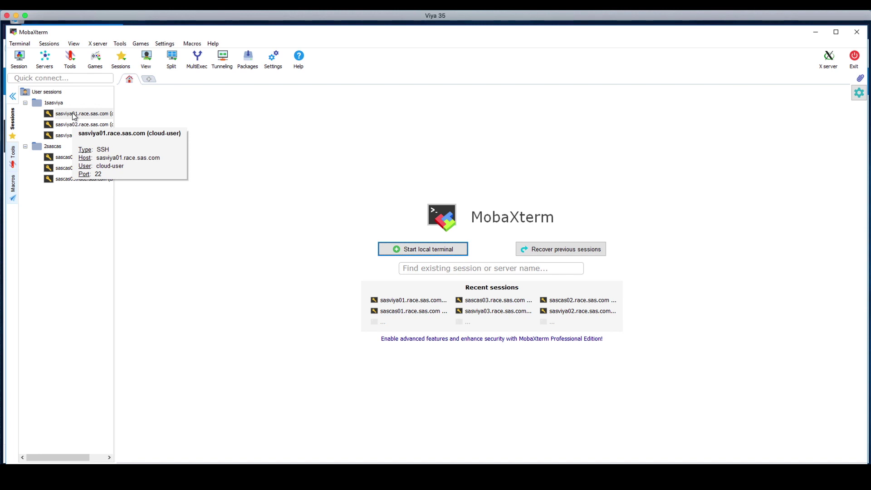
double_click(72, 113)
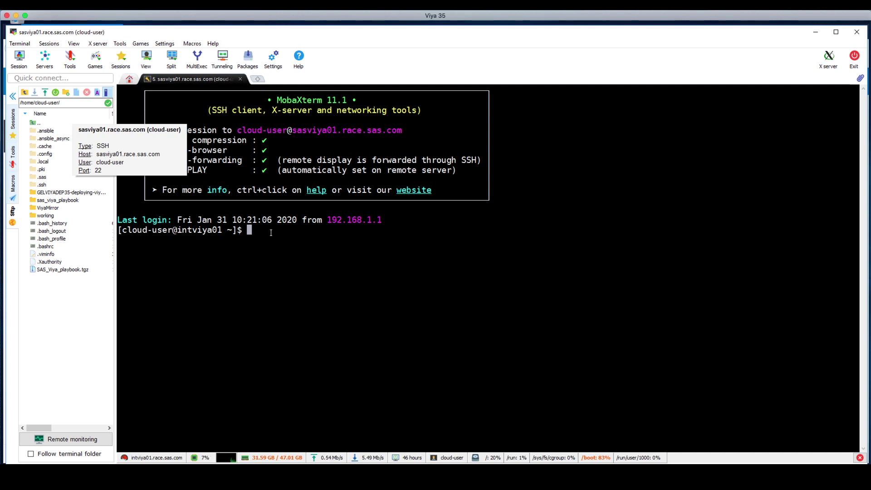
- Move into sas_viya_playbook, list its files in detail, and enter 'vi inventory.ini'
type("cd sas")
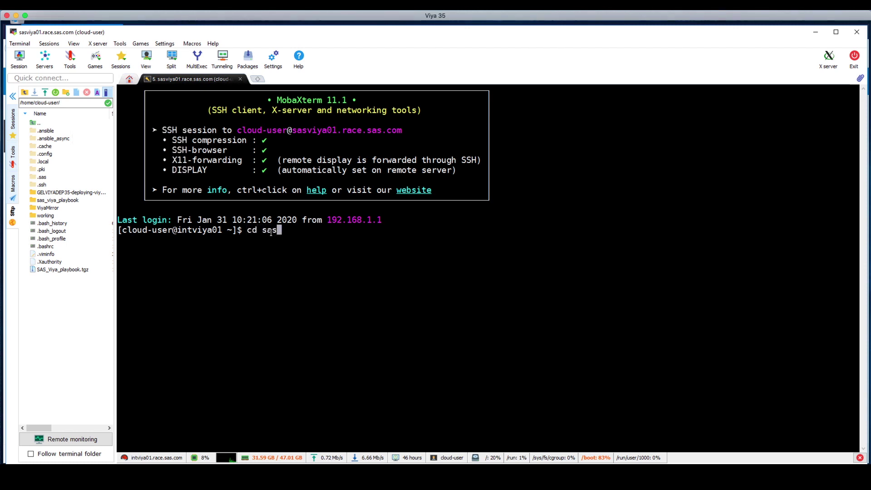
key("Tab")
key("Return")
type("ll")
key("Return")
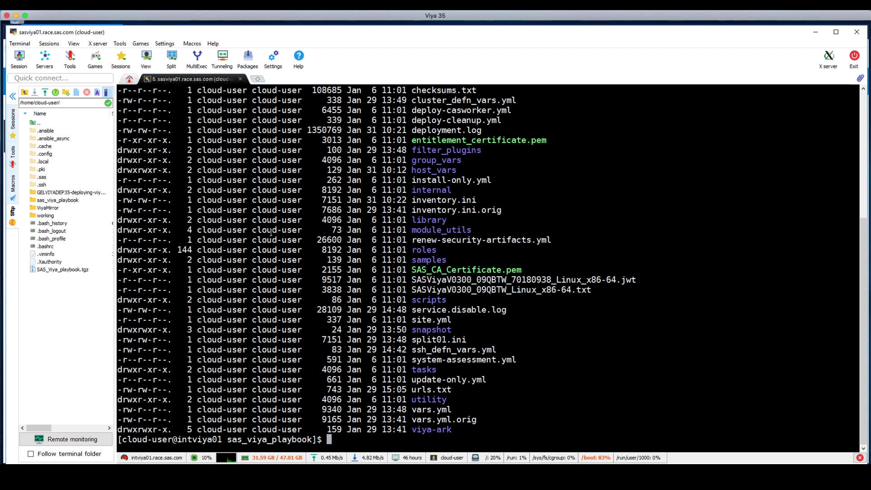
type("vi inv")
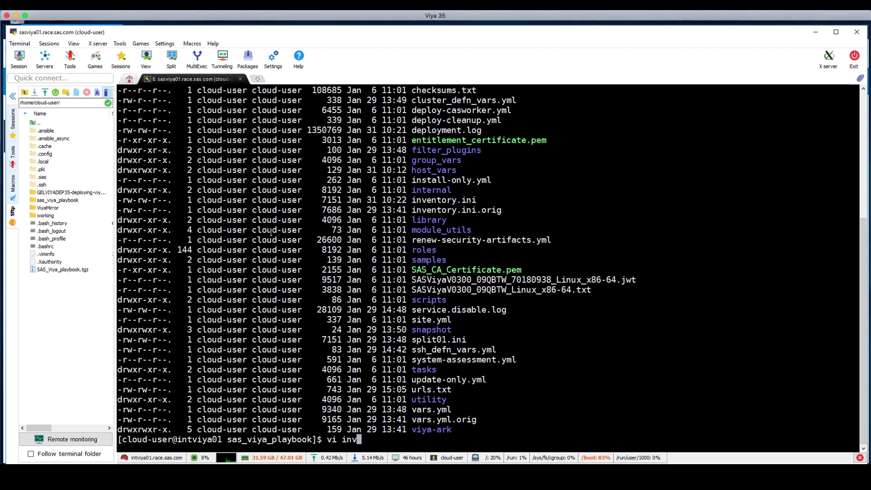
type("entory.ini")
- Add the host line 'sascas03 ansible_host=intcas03.race.sas.com' below sascas02 in inventory.ini
key("Return")
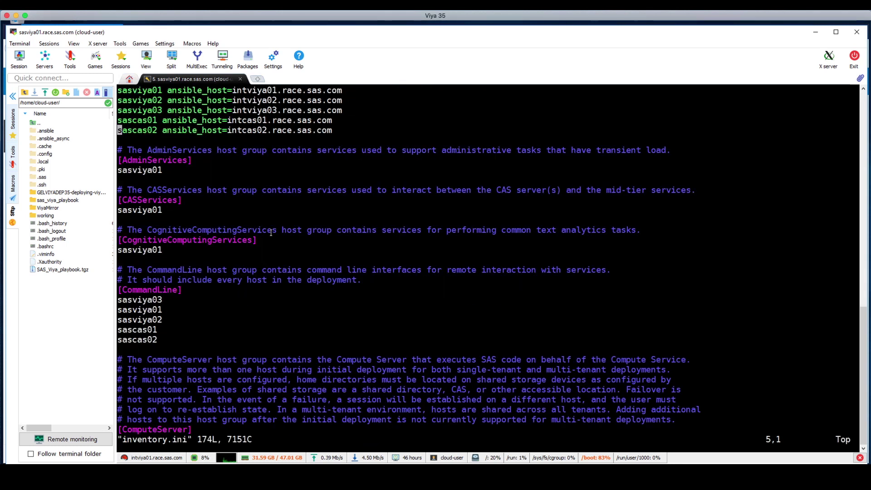
key("Up")
key("Up")
key("Up")
key("Up")
key("Down")
key("Down")
key("Down")
key("Down")
key("shift+a")
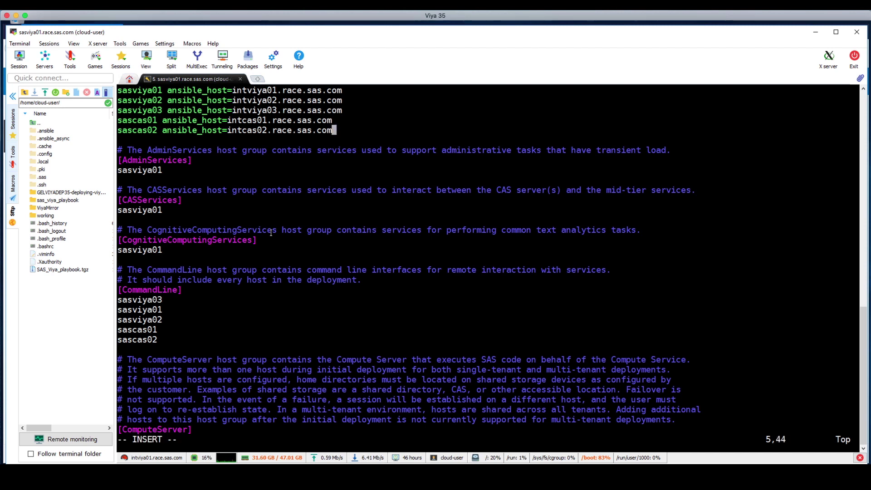
key("Return")
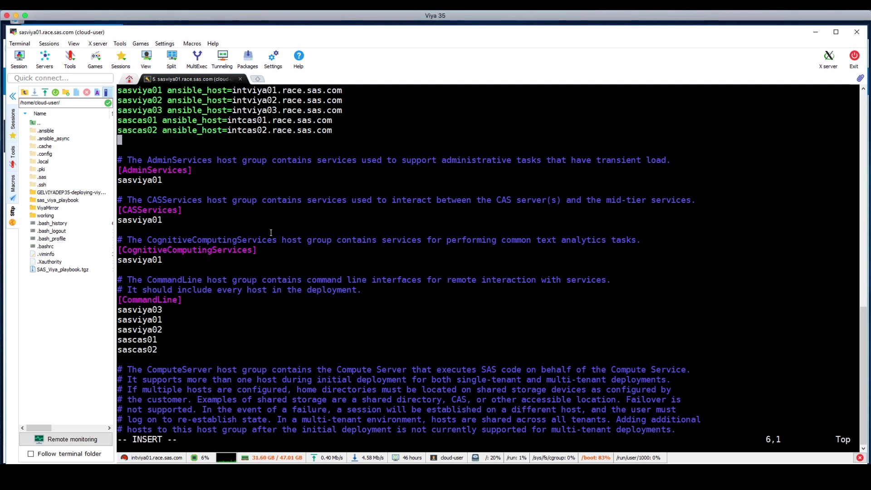
type("sascas03")
type("ansible")
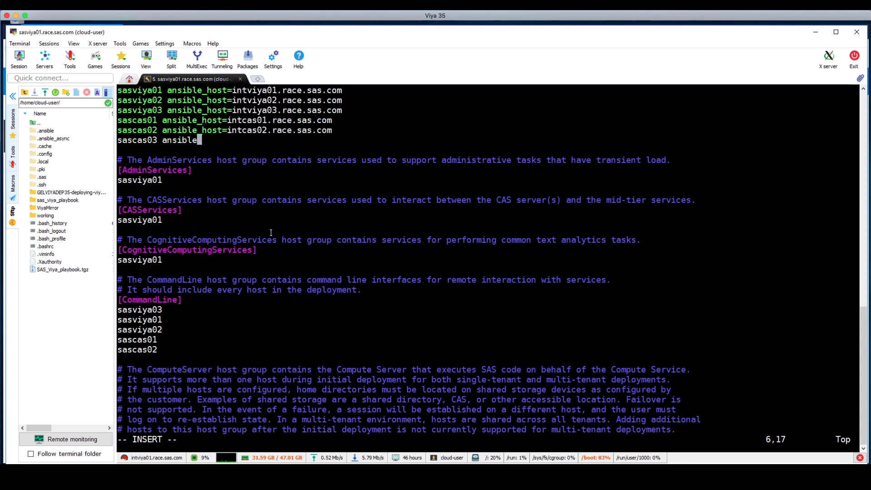
type("_hos")
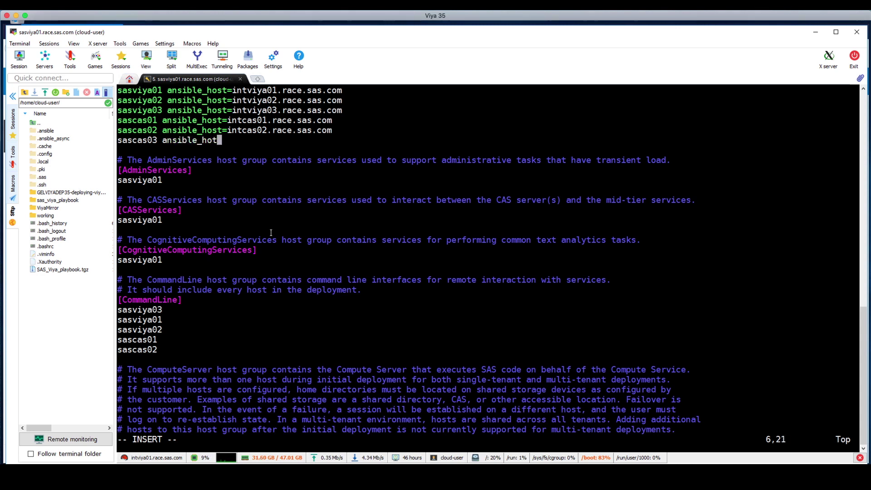
type("t=intcas")
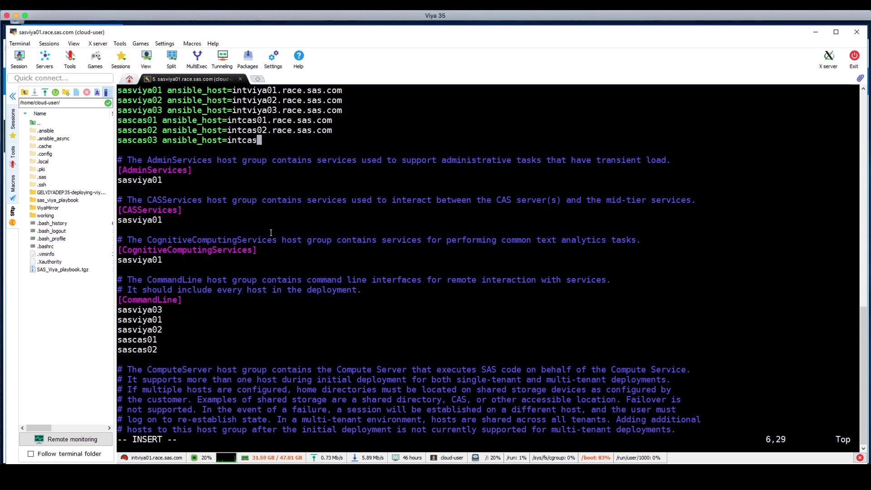
type("03.race.sas.com")
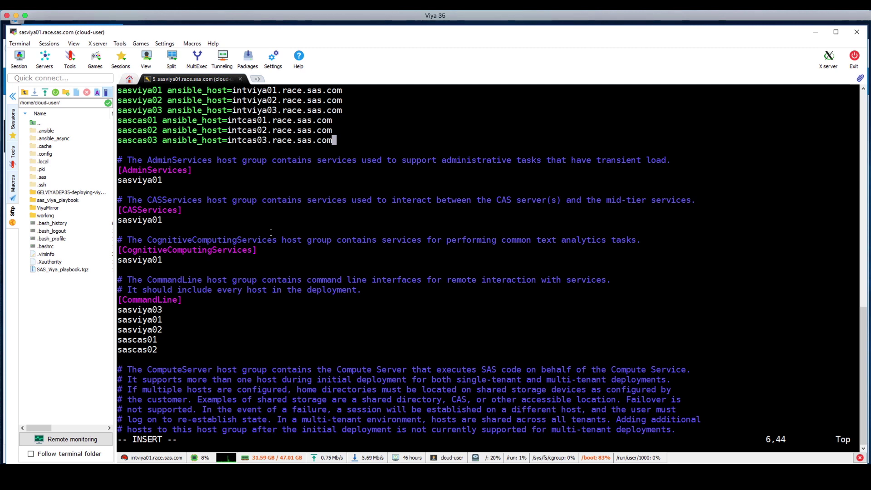
- Add sascas03 under the [sas_casserver_worker] group, then save and quit vi with :wq
key("Escape")
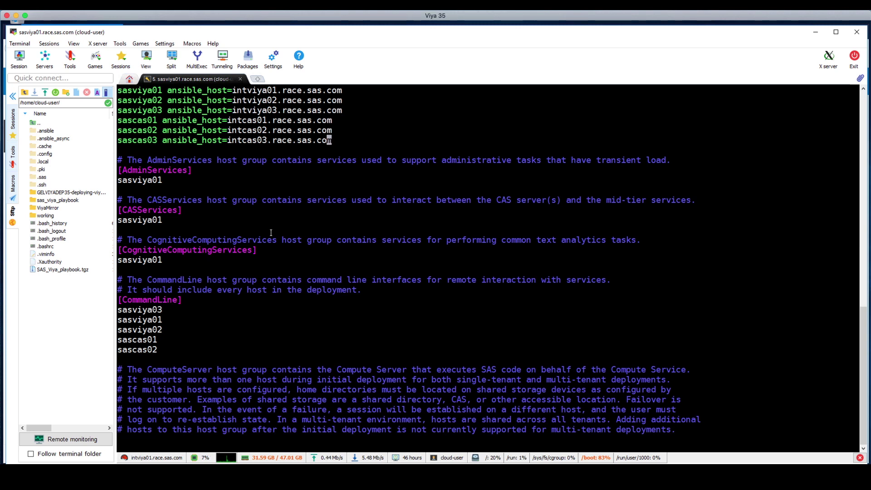
scroll(271, 232, "down", 20)
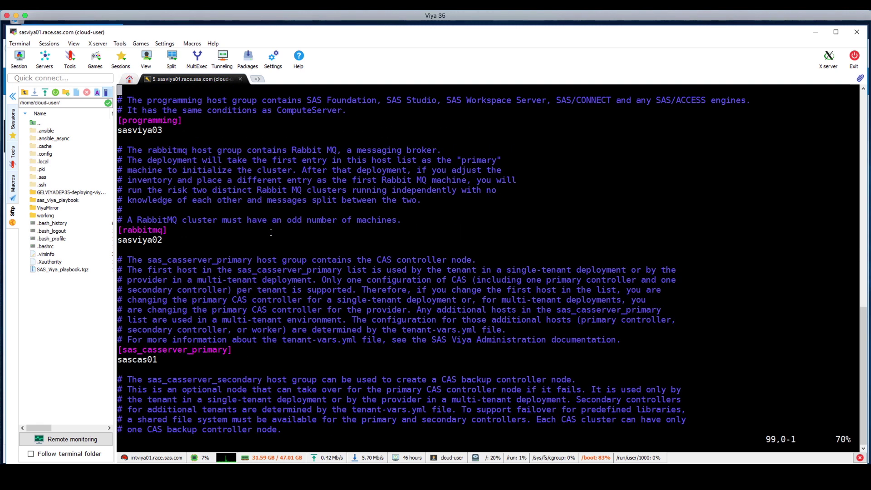
scroll(271, 233, "down", 11)
scroll(271, 232, "up", 1)
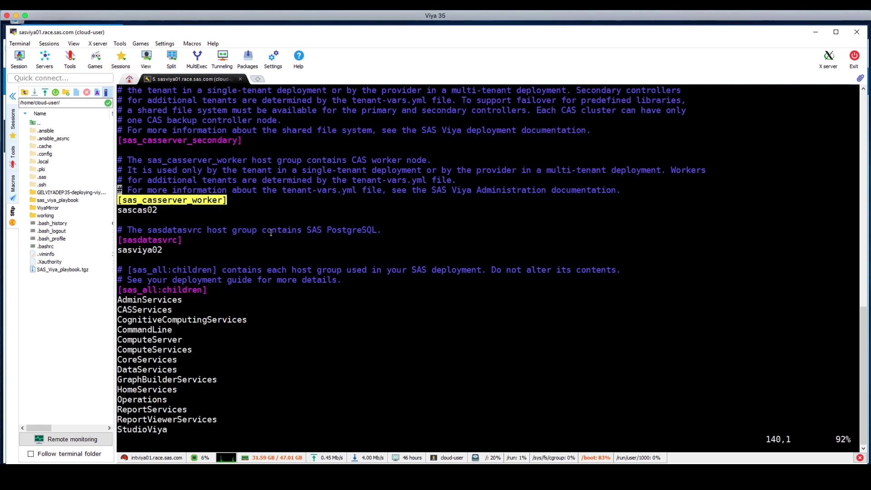
key("Down")
key("Down")
key("Down")
type("isasc")
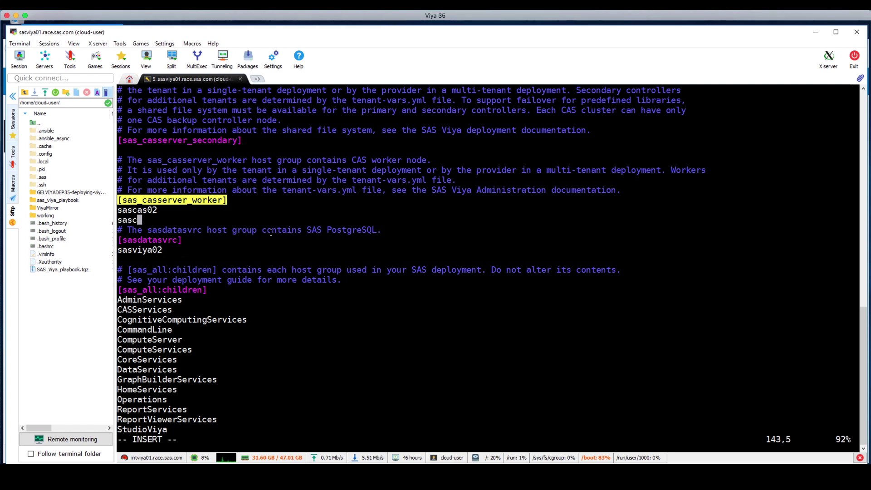
type("as03")
key("Return")
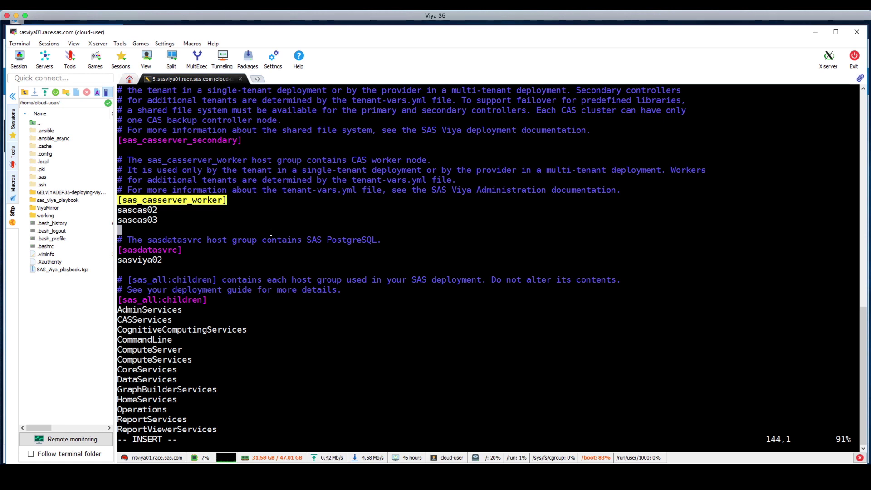
key("Escape")
type(":wq")
key("Return")
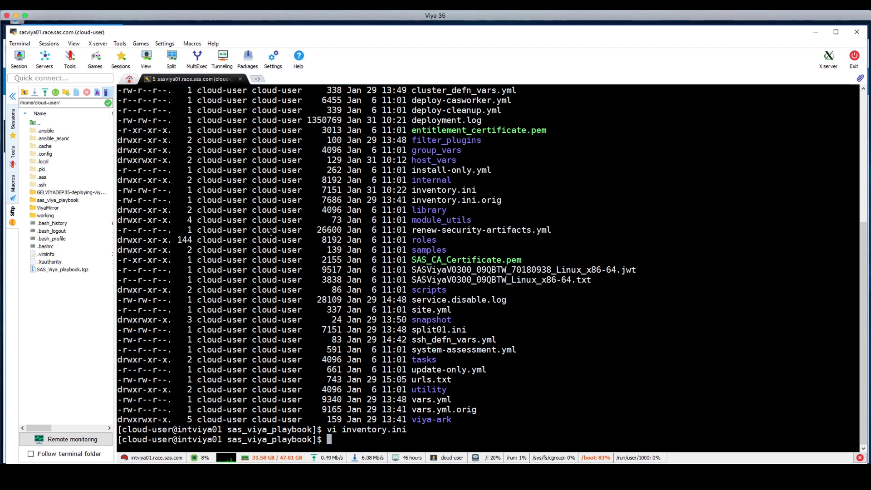
- Run 'ansible-playbook deploy-casworker.yml' until it finishes without failures, then return to SAS Studio
type("ansibvl")
key("BackSpace")
key("BackSpace")
type("le-playbook")
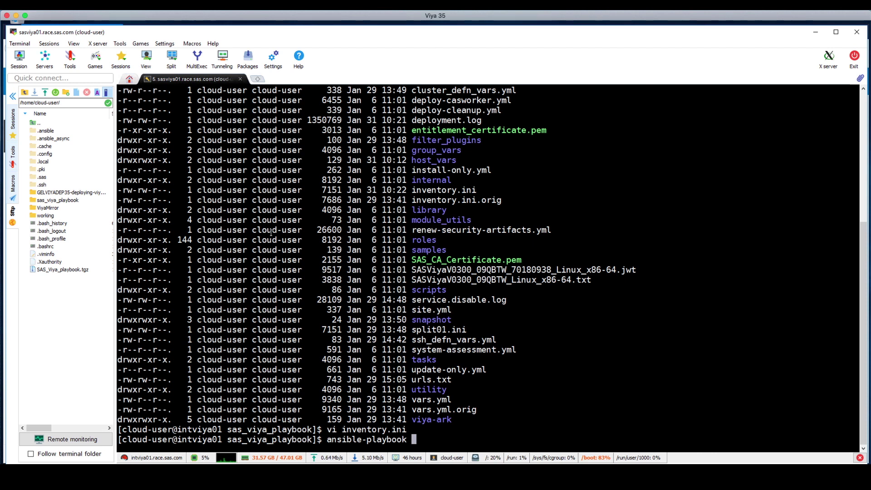
type("deploy-cas")
key("Tab")
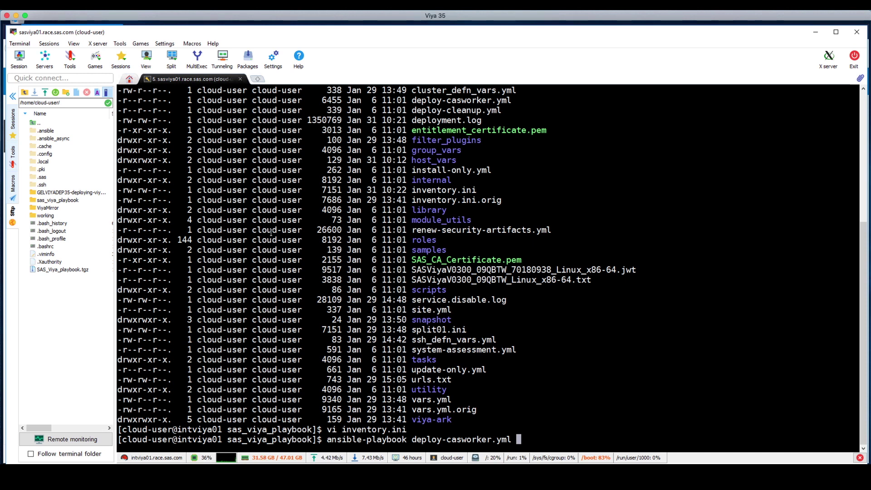
key("Return")
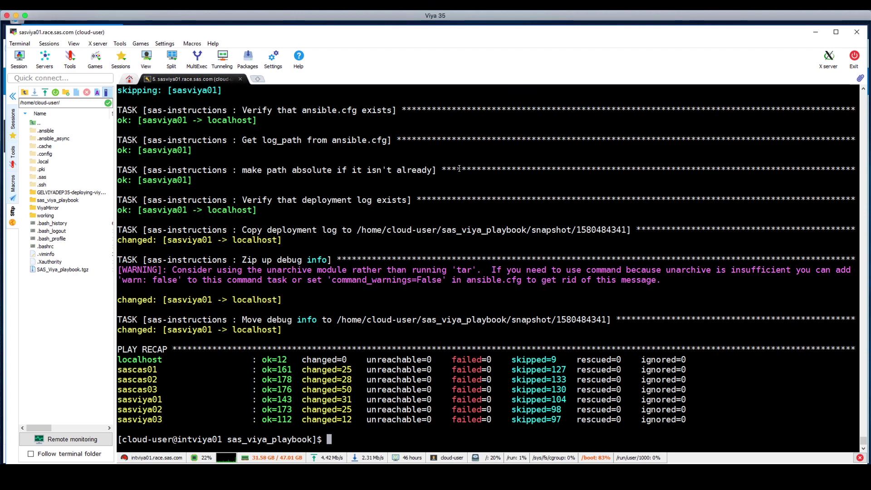
key("alt+Tab")
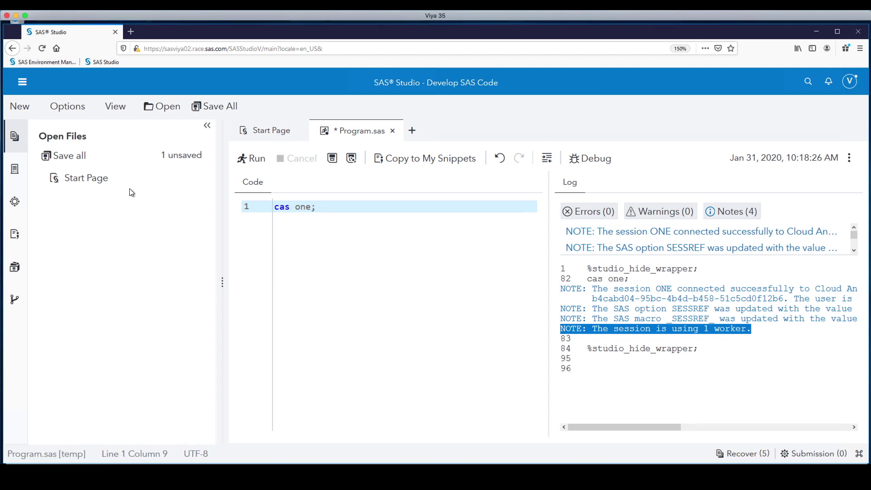
right_click(51, 60)
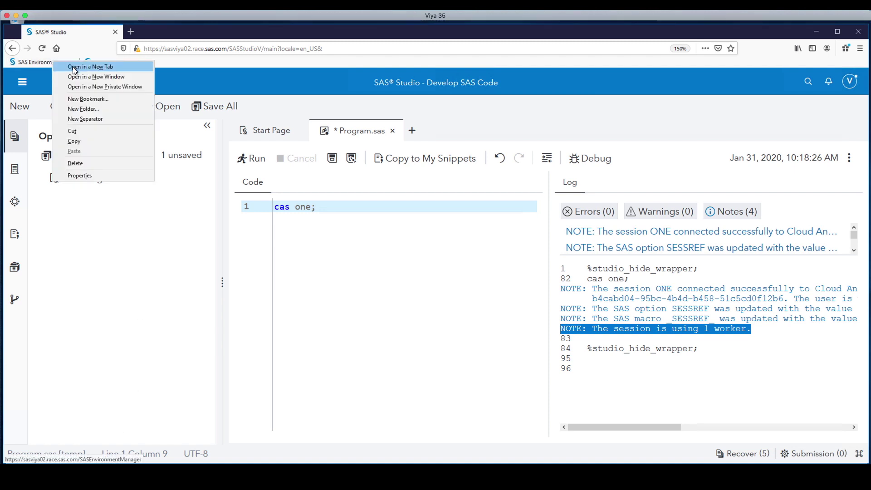
- Open the SAS Environment Manager Dashboard in a new tab and check the six machines and memory for intcas01 and intcas02
left_click(73, 67)
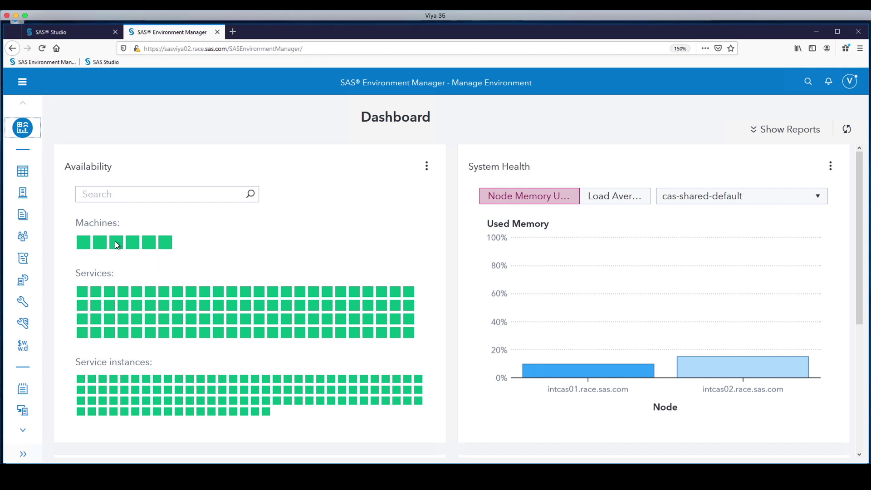
mouse_move(117, 245)
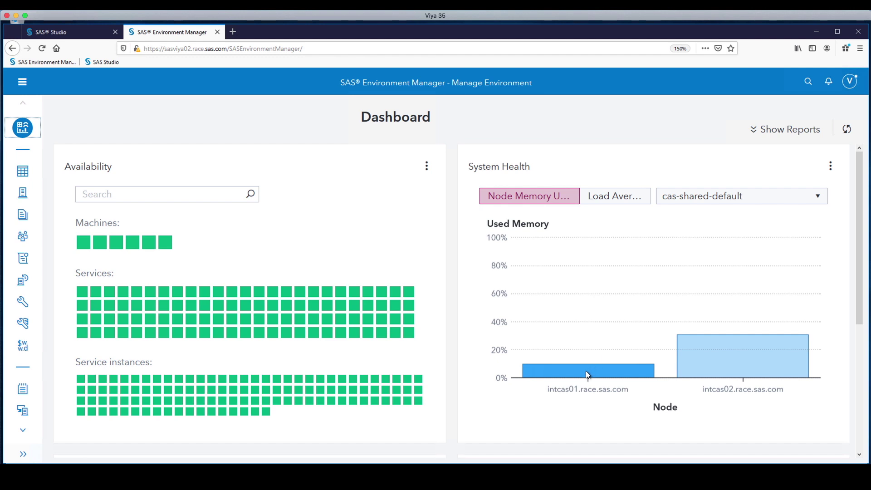
mouse_move(587, 372)
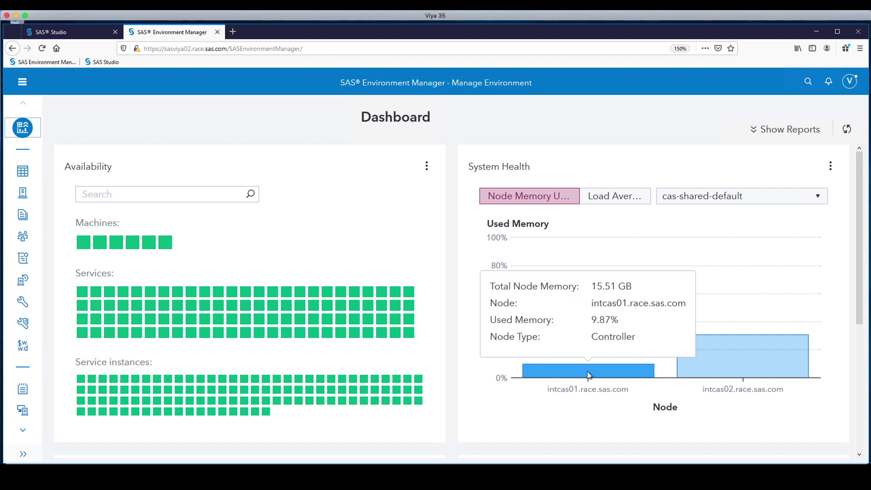
mouse_move(748, 366)
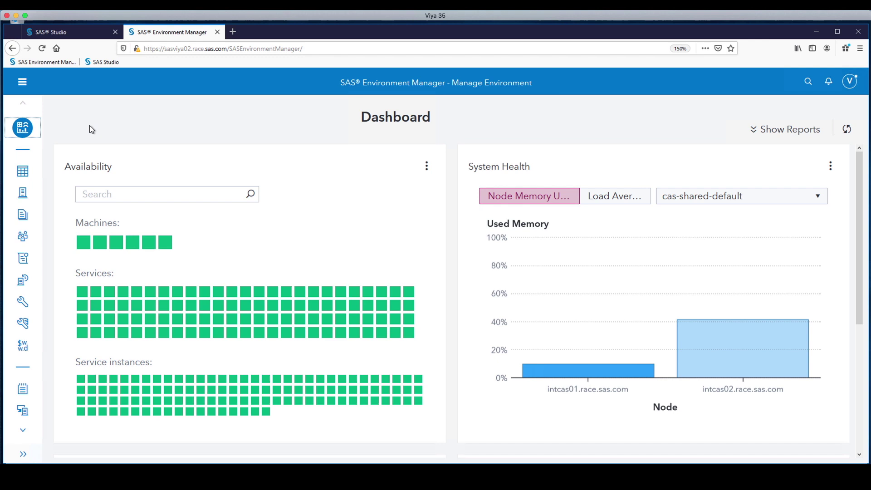
- Select the cas-shared-default server, assume the Superuser role, and open its configuration page
left_click(25, 194)
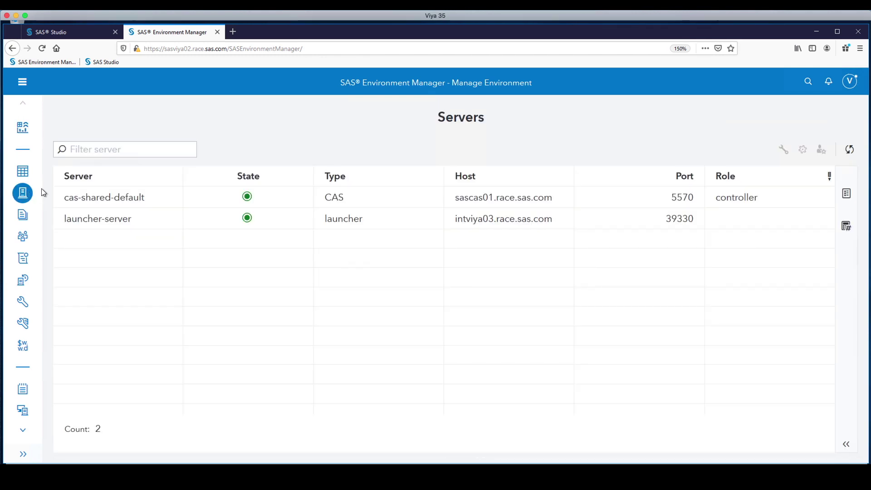
left_click(108, 200)
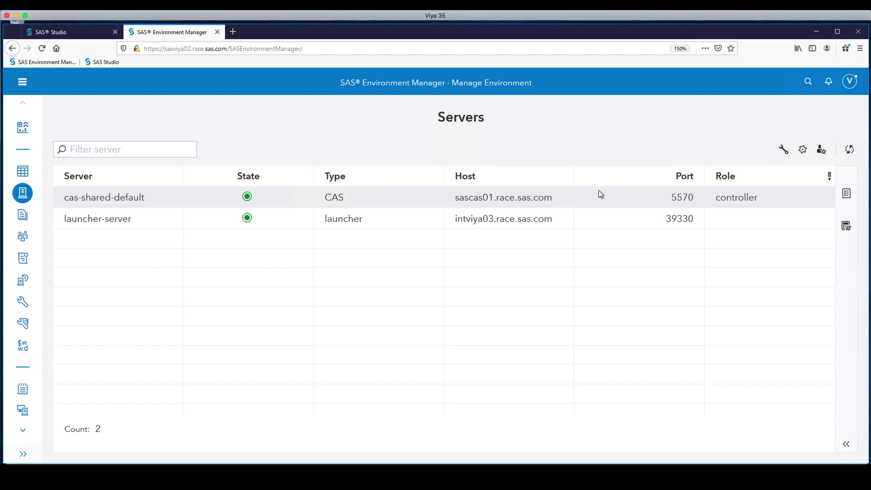
left_click(821, 152)
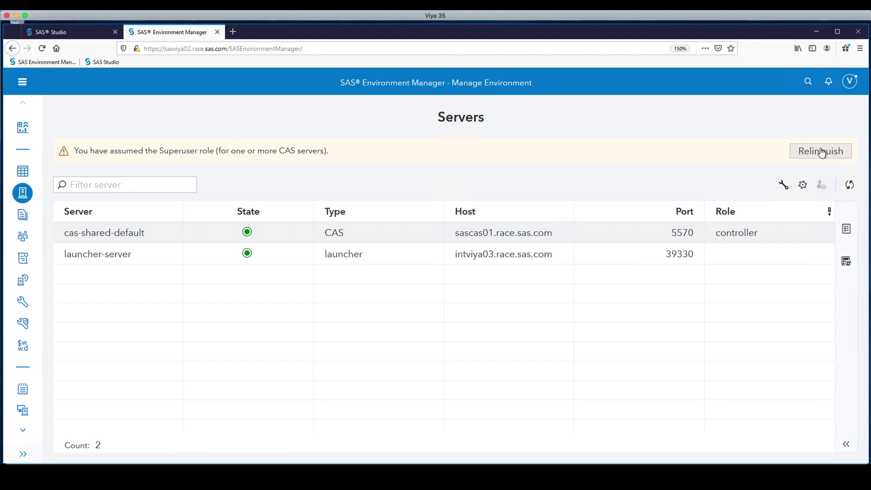
left_click(783, 186)
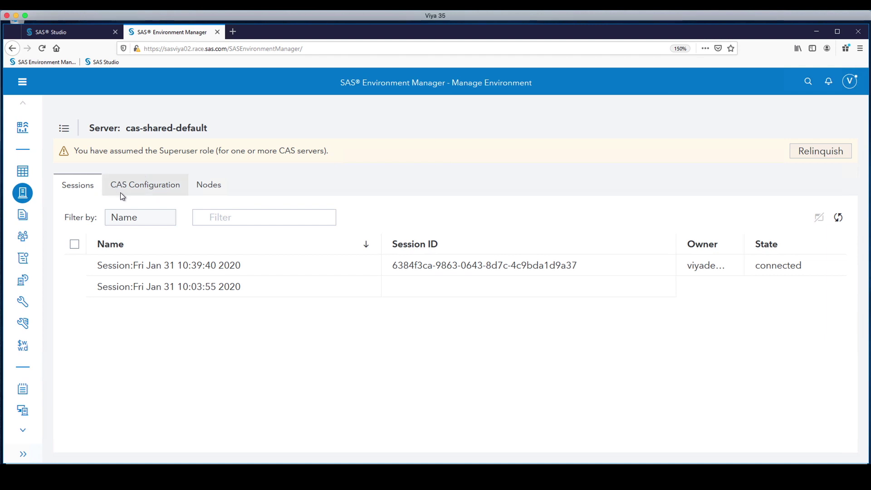
- Show the Nodes tab and open the Edit Nodes dialog listing intcas01 and intcas02
left_click(207, 189)
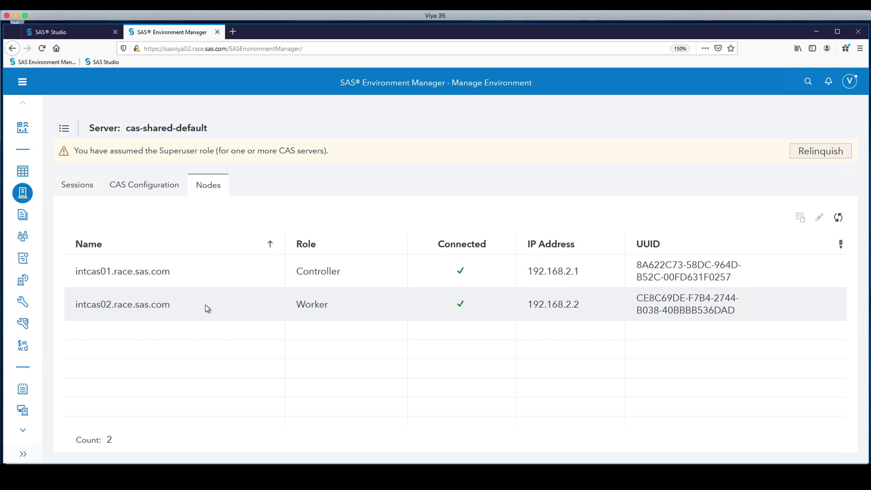
left_click(742, 266)
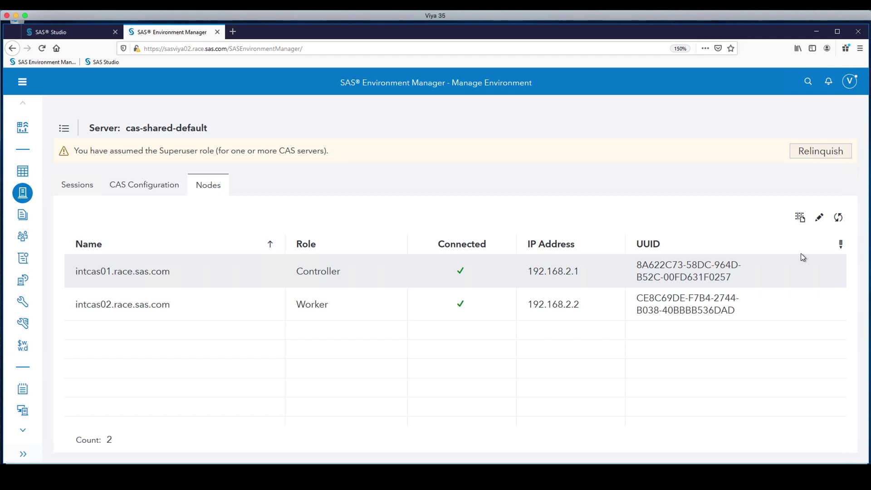
left_click(820, 219)
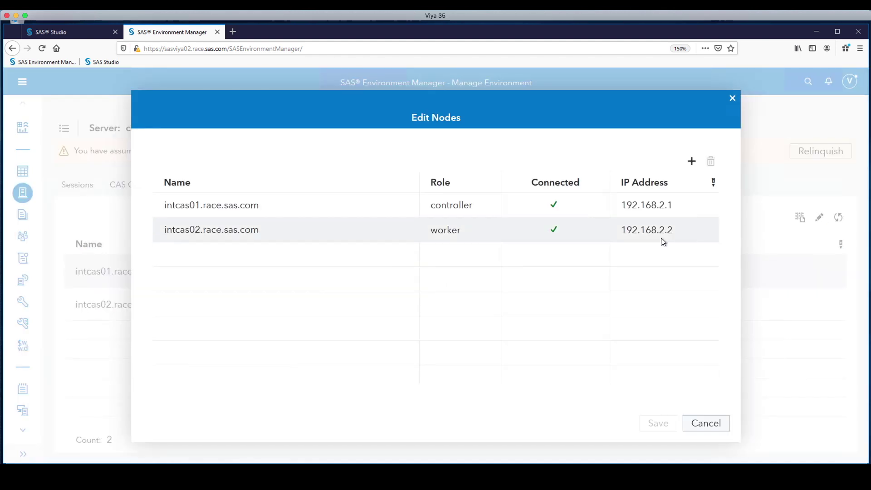
- Add worker node intcas03.race.sas.com and save the node list
left_click(691, 162)
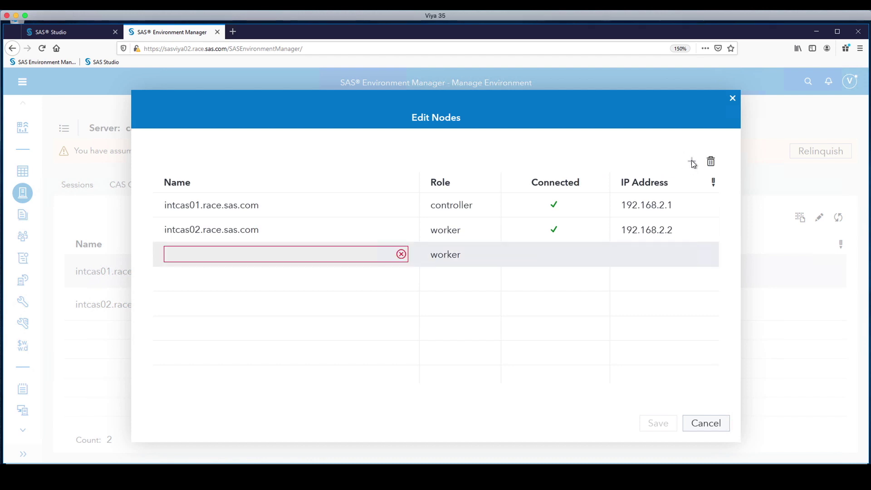
left_click(303, 251)
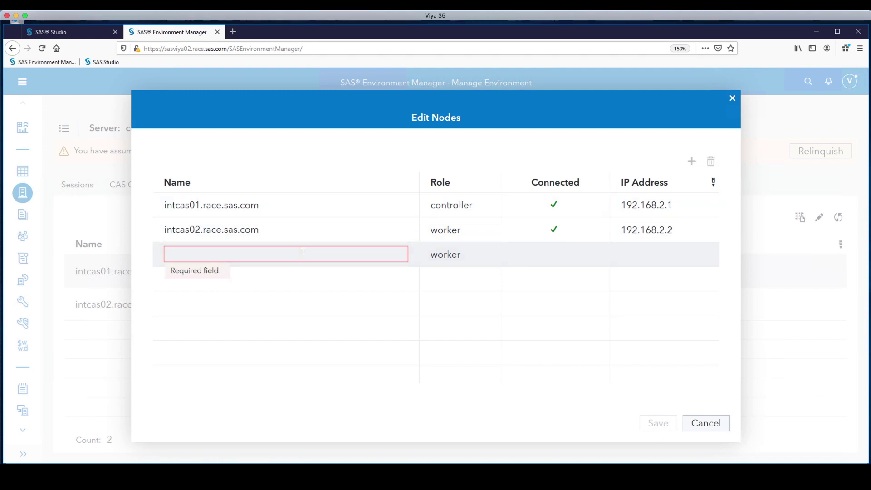
type("intcas0")
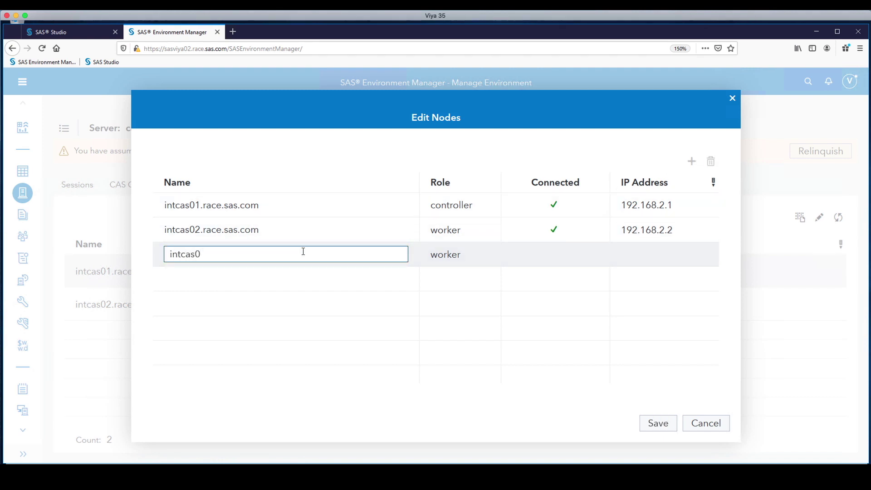
type("3.race.sas.com")
left_click(656, 423)
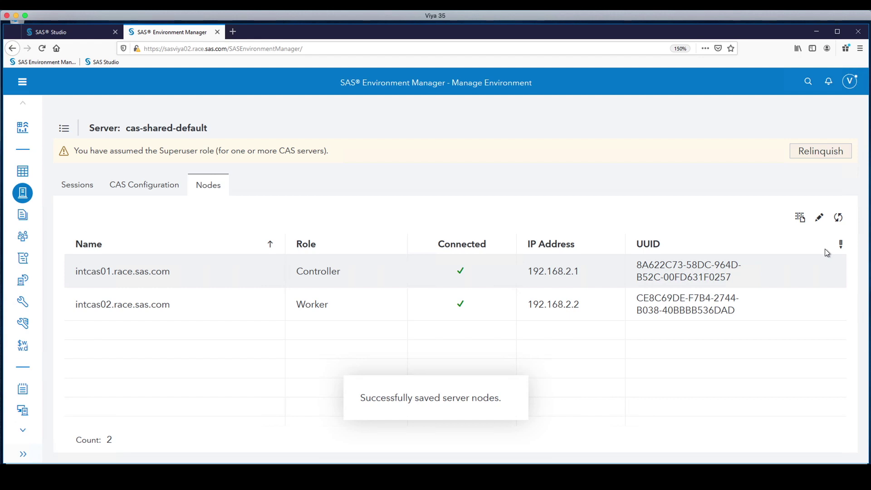
- Refresh the node list to show intcas03 at 192.168.2.3, then relinquish Superuser on cas-shared-default
left_click(838, 219)
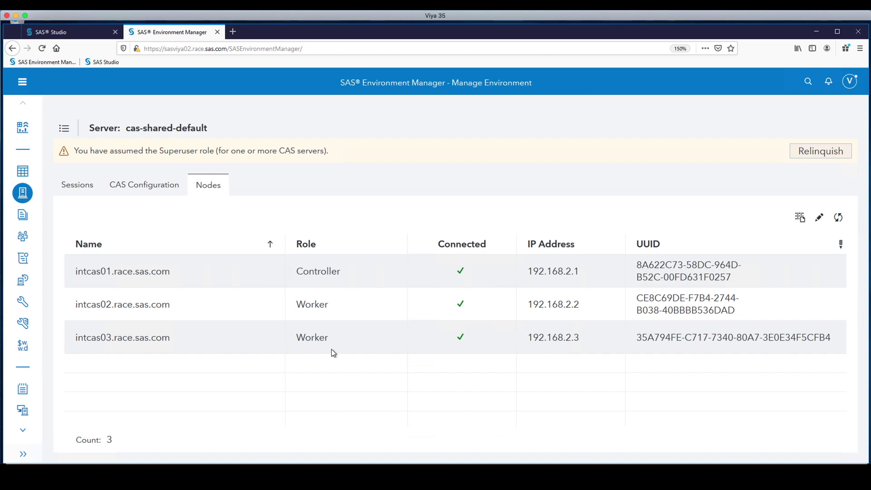
left_click(802, 155)
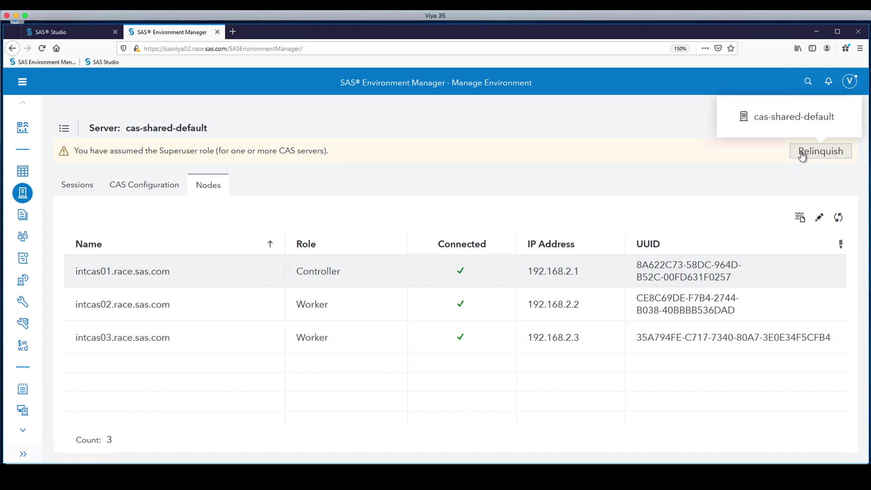
left_click(798, 121)
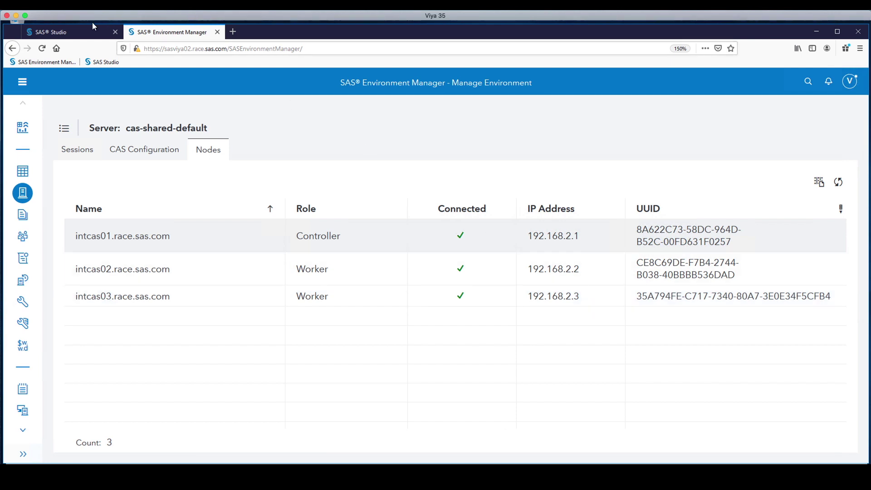
- Add a 'cas two;' statement on a new line below 'cas one' in the SAS Studio program
left_click(67, 32)
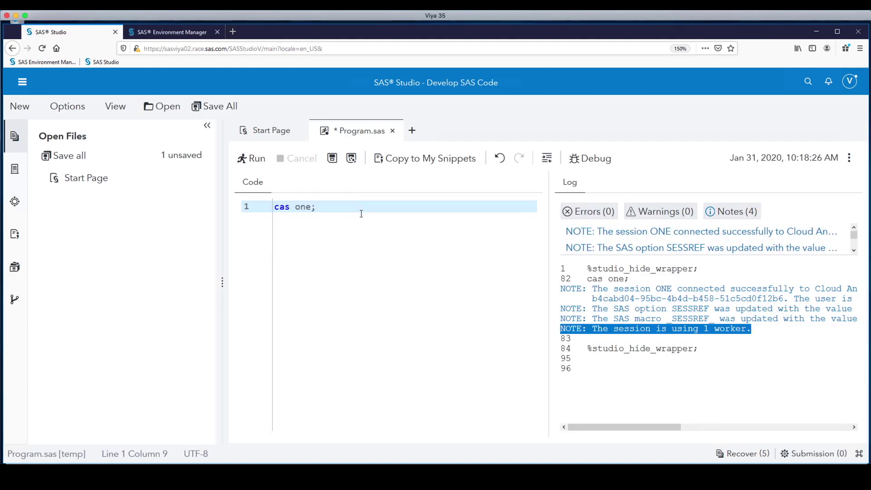
left_click(342, 209)
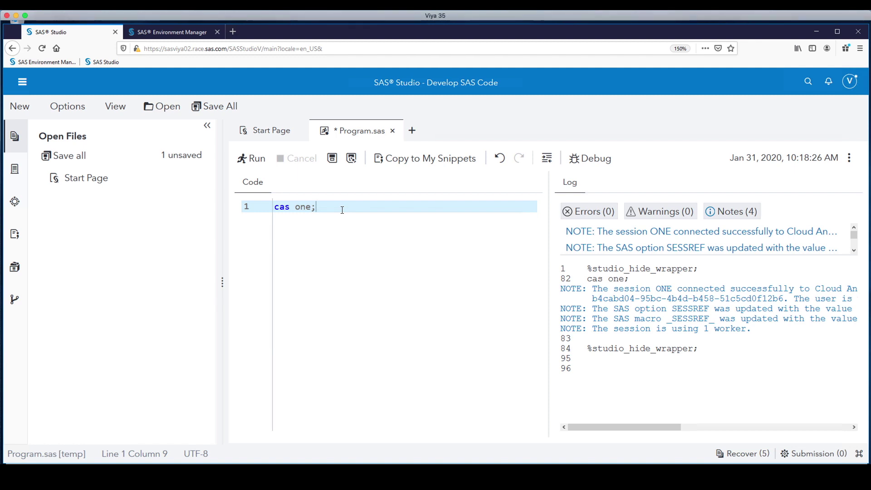
key("Return")
key("Return")
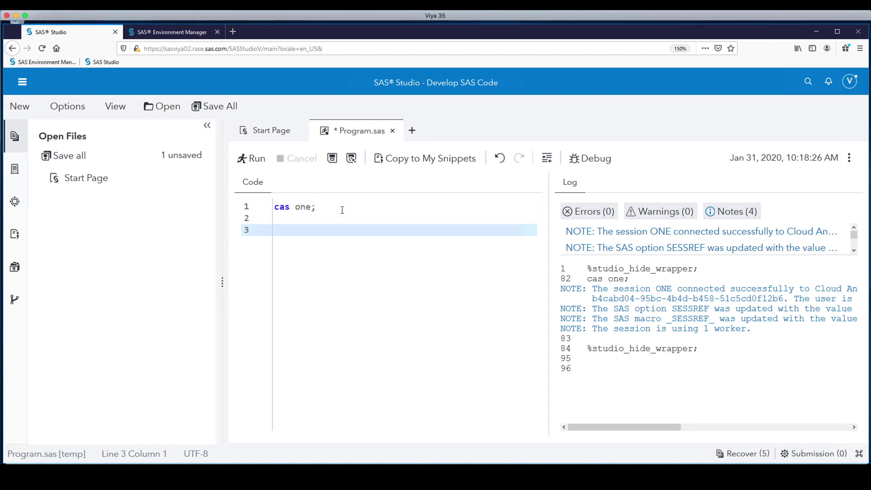
type("cas t")
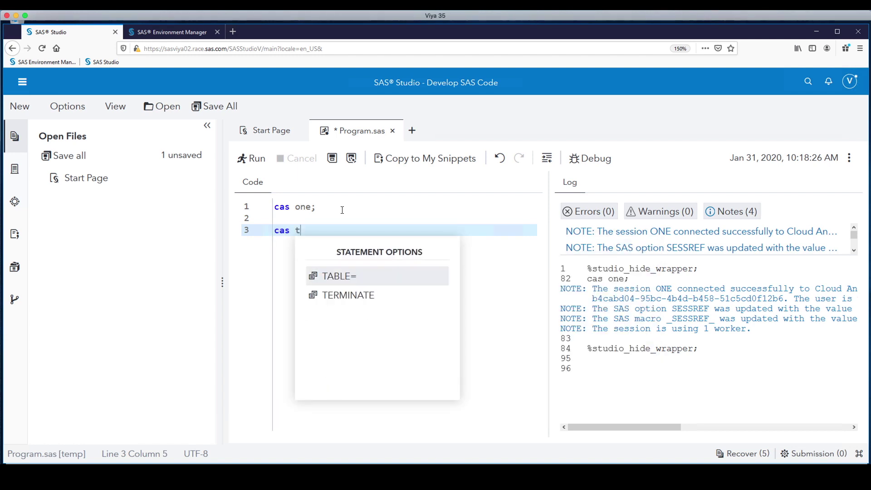
type("wo;")
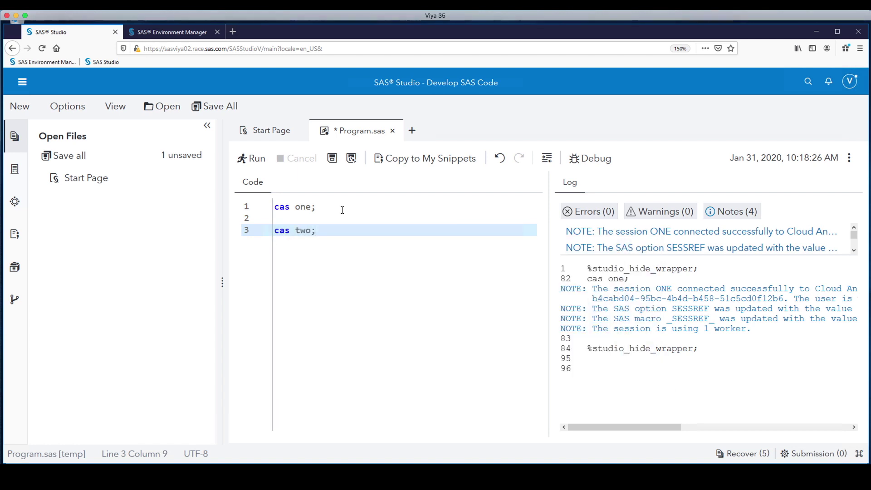
- Run only the 'cas two;' line and confirm the log shows session TWO using 2 workers
key("shift+Up")
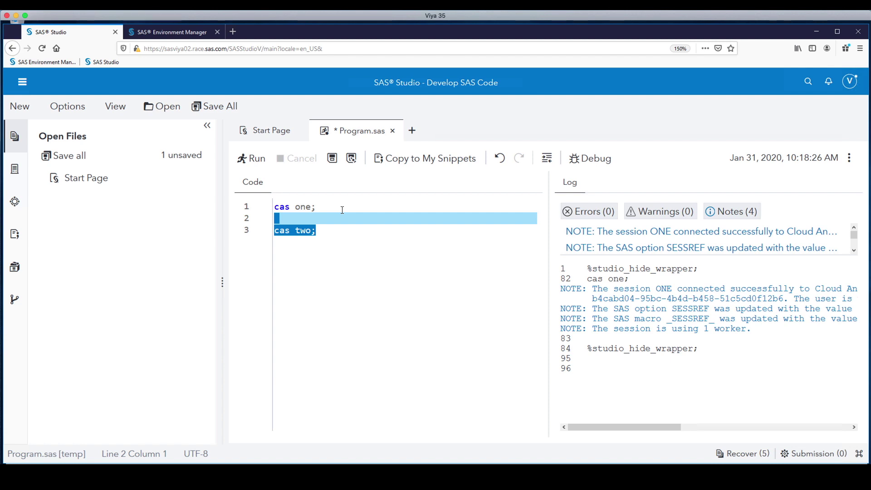
key("F3")
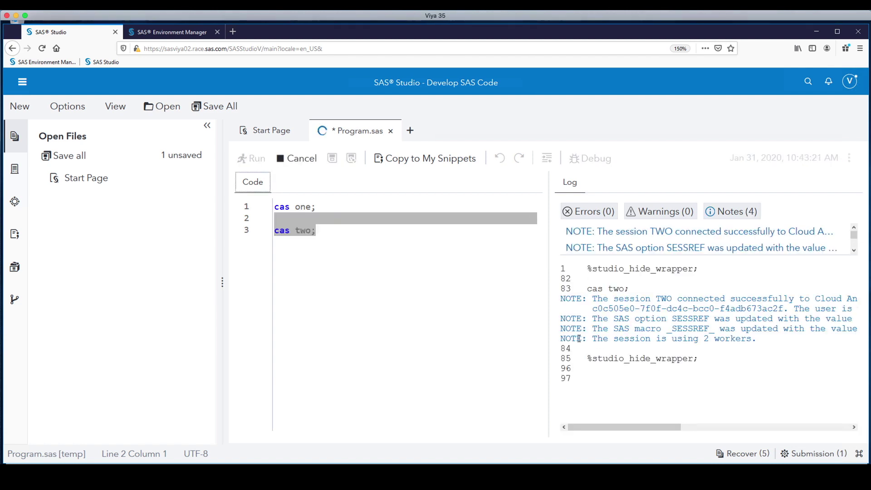
left_click_drag(563, 338, 762, 342)
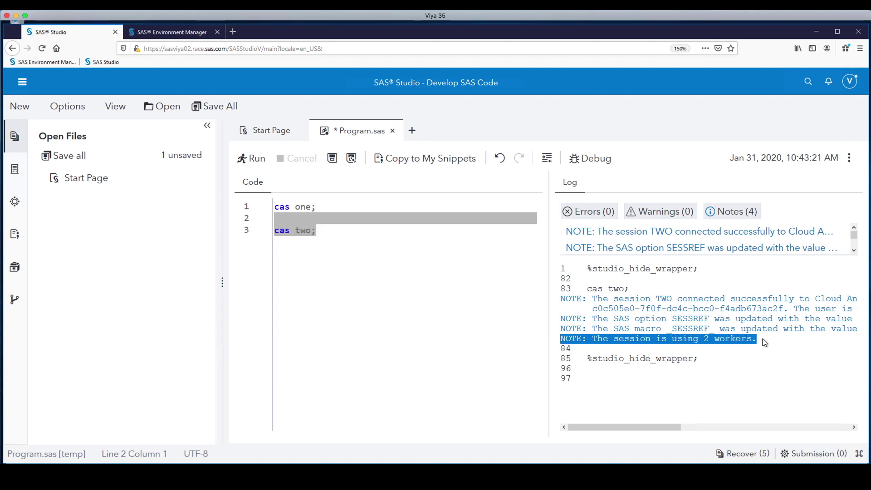